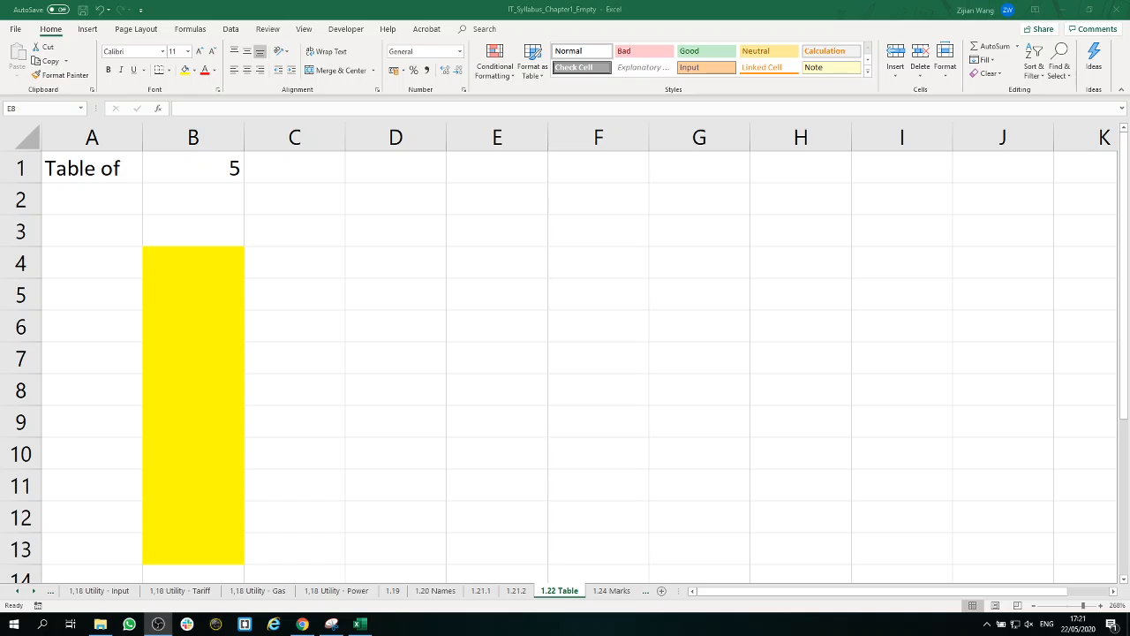
left_click(199, 267)
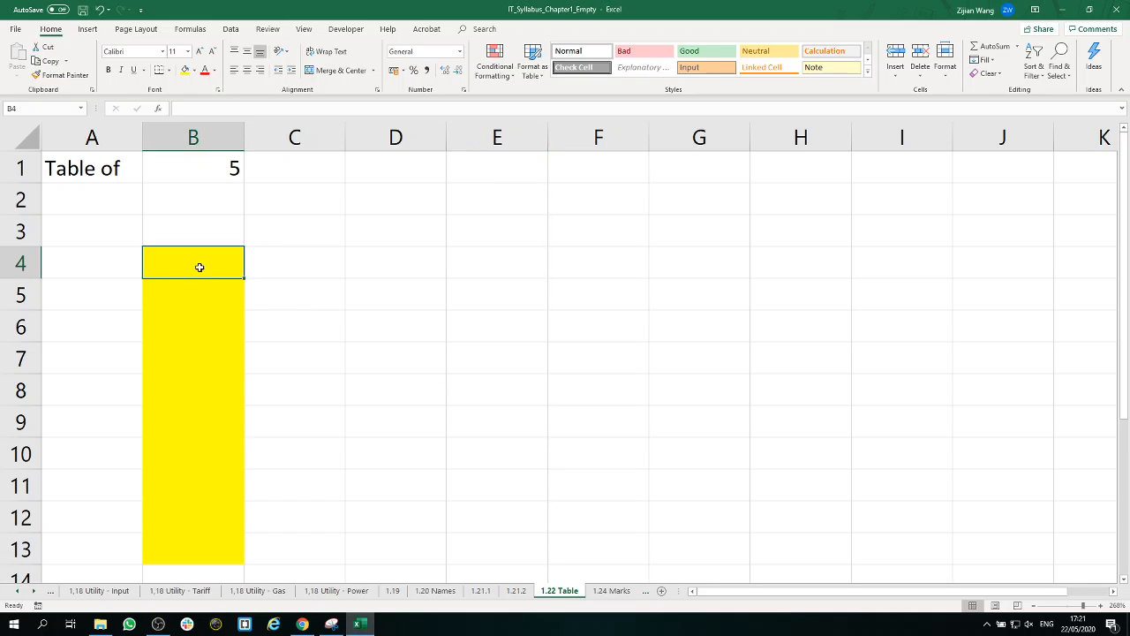
left_click(239, 299)
left_click(236, 329)
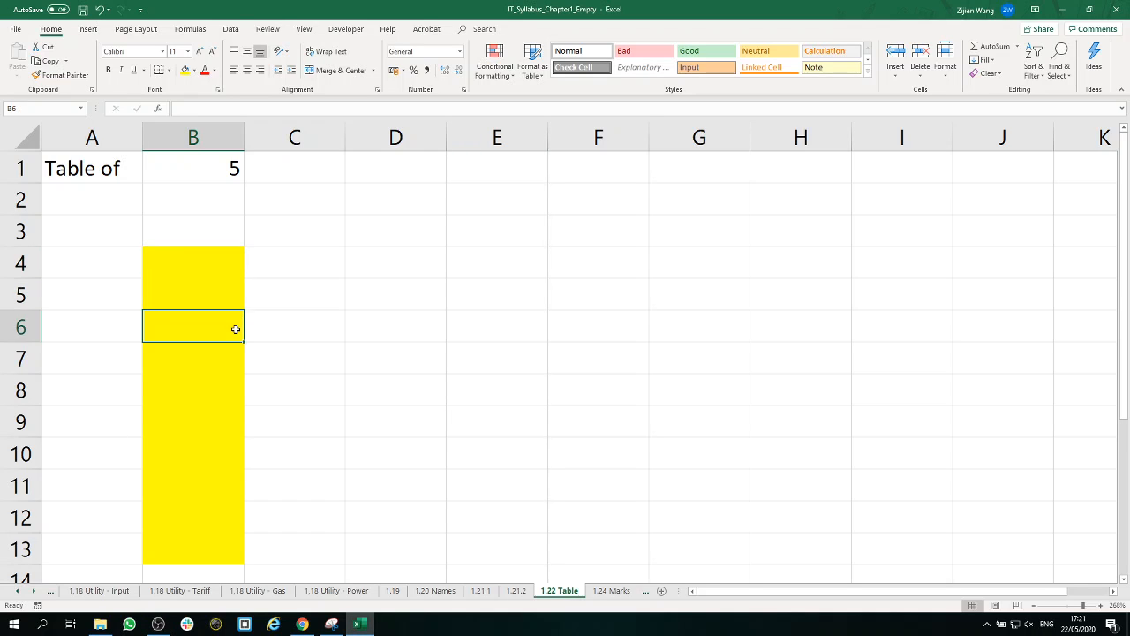
left_click(233, 359)
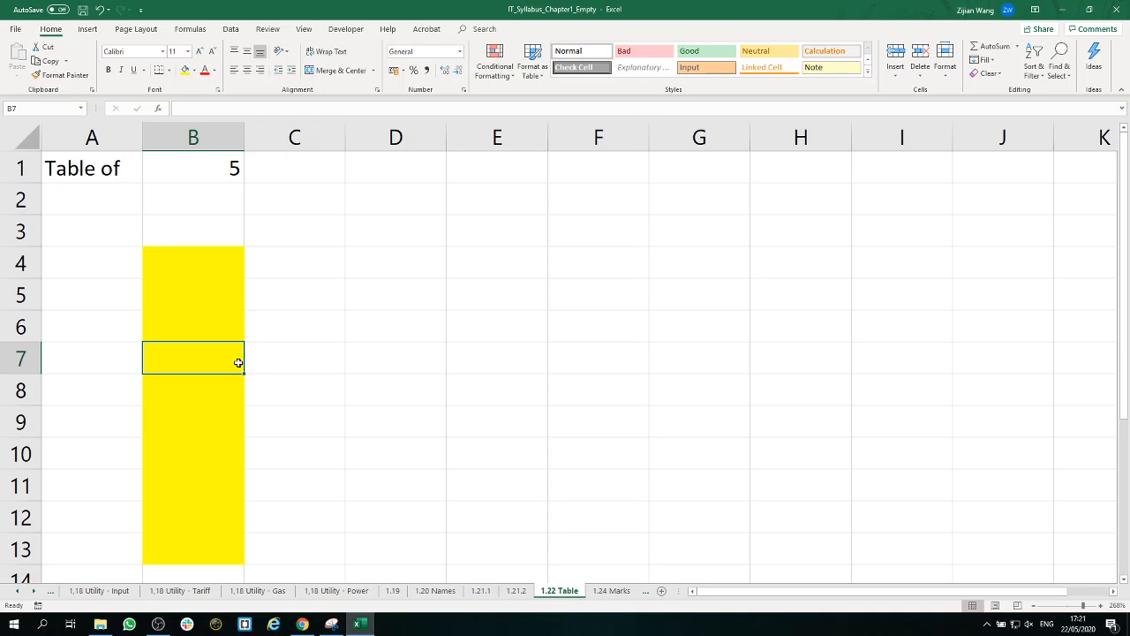
Enter the formula =B$1 in cell B4 and fill it down through B13.
left_click(225, 275)
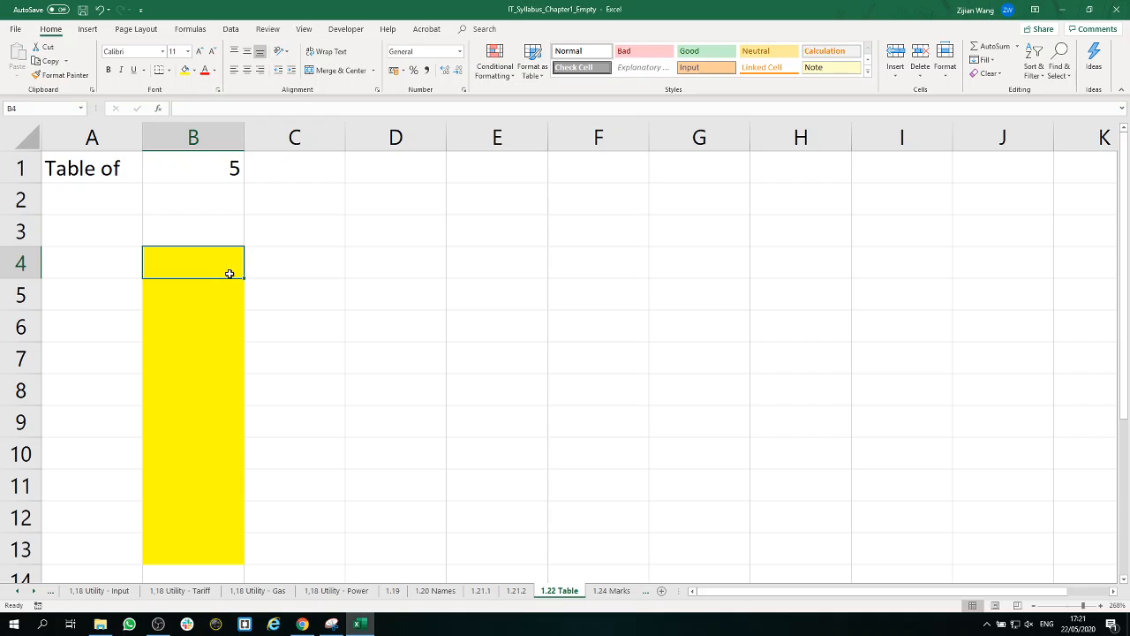
type("=")
left_click(231, 168)
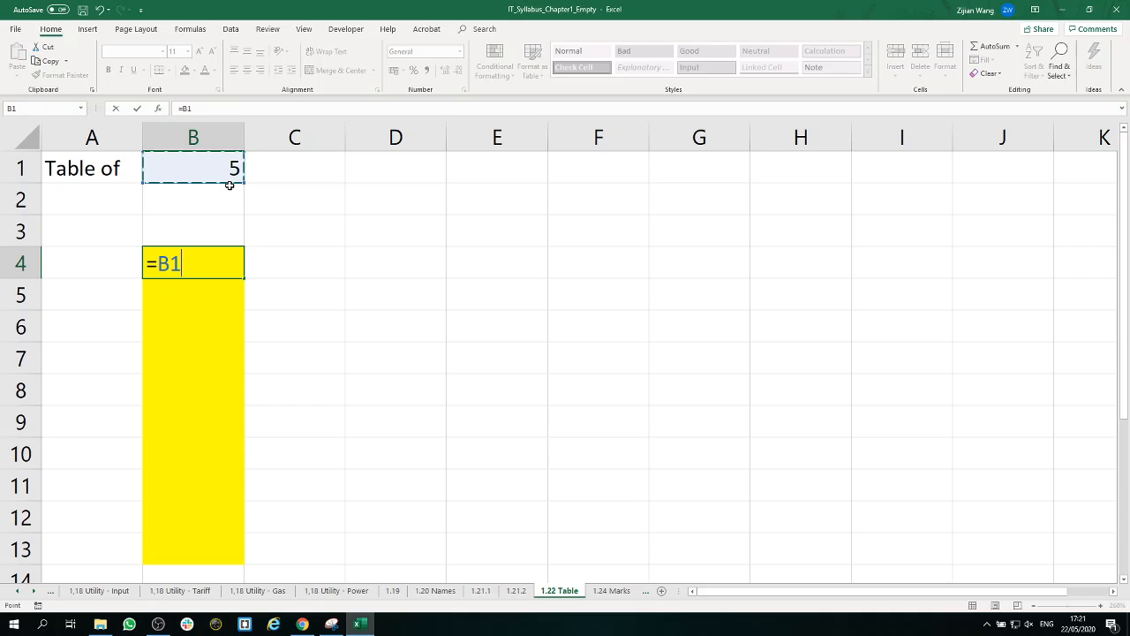
key("F4")
key("F4")
key("Return")
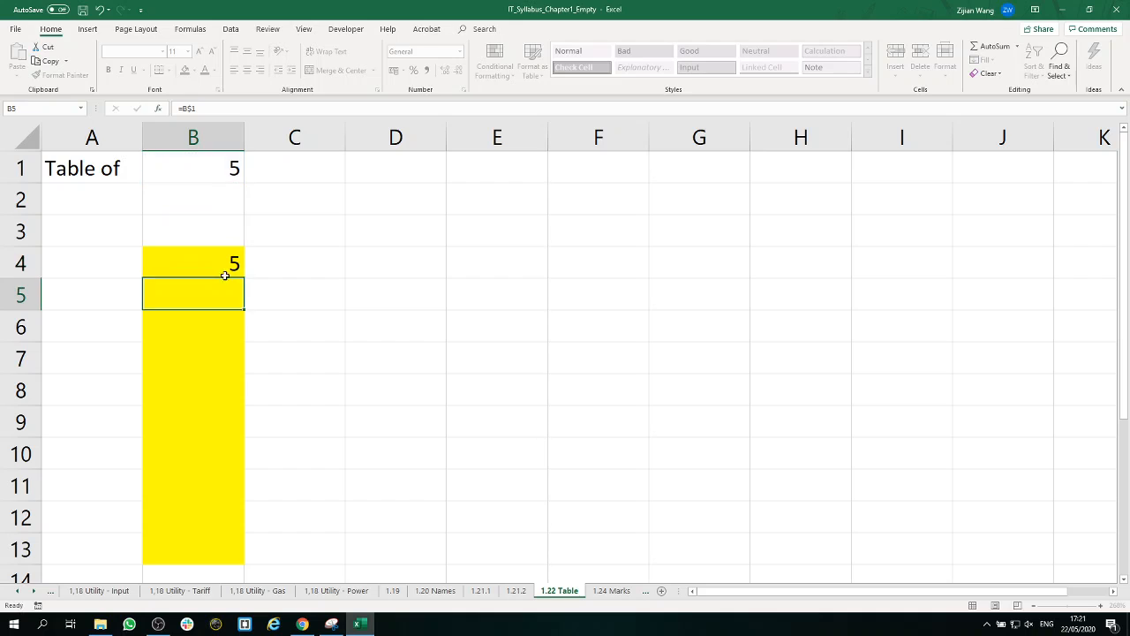
left_click(232, 260)
left_click_drag(244, 276, 245, 565)
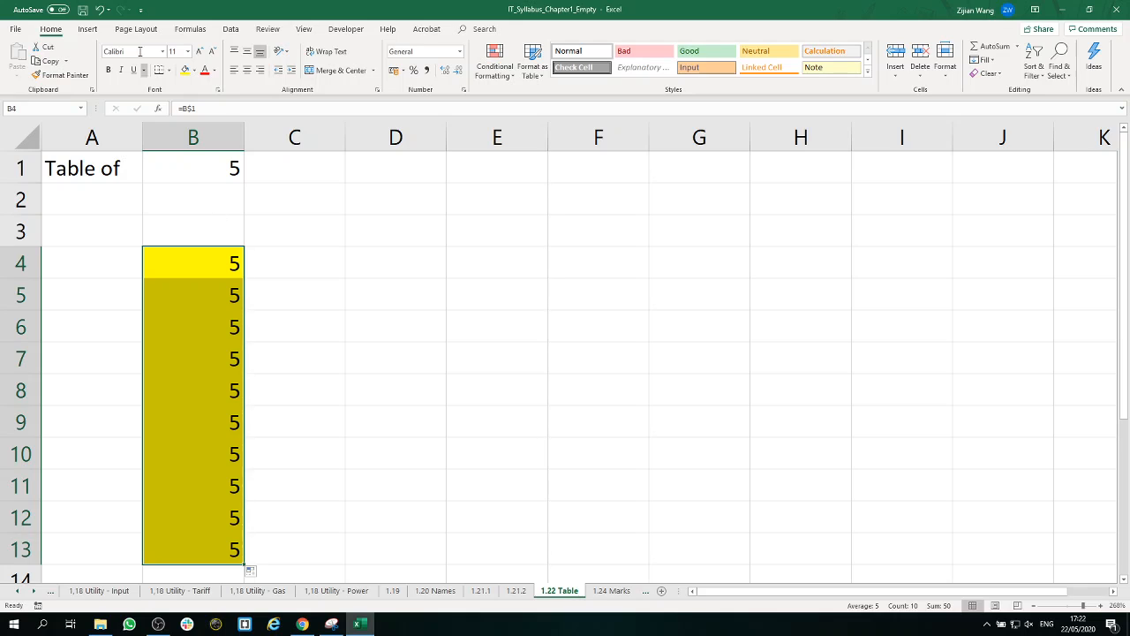
left_click(235, 301)
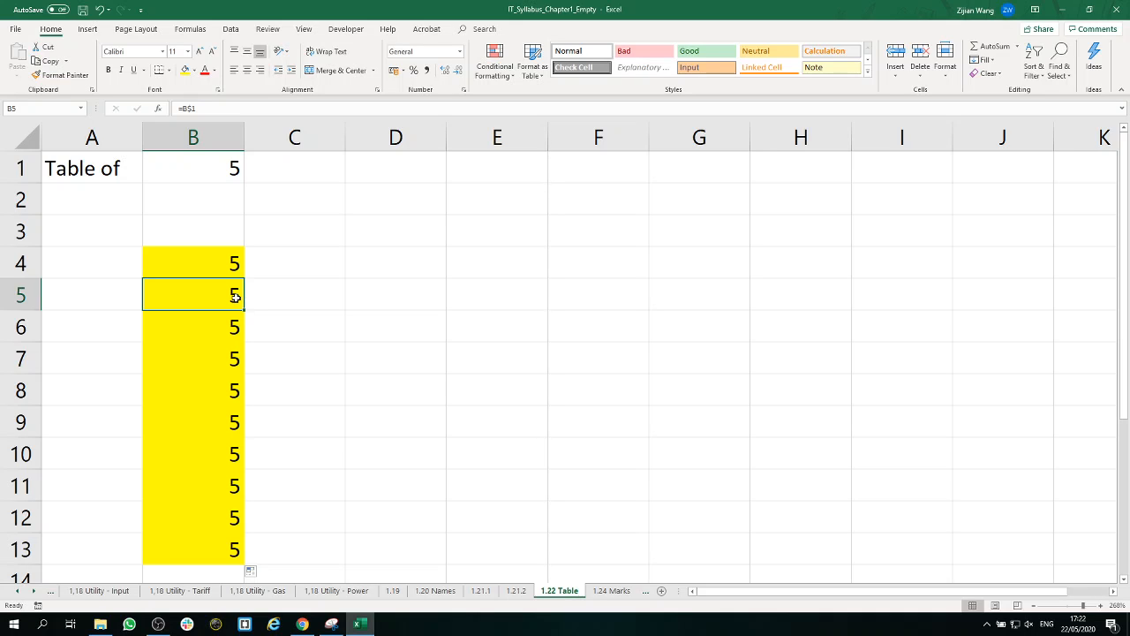
left_click(235, 259)
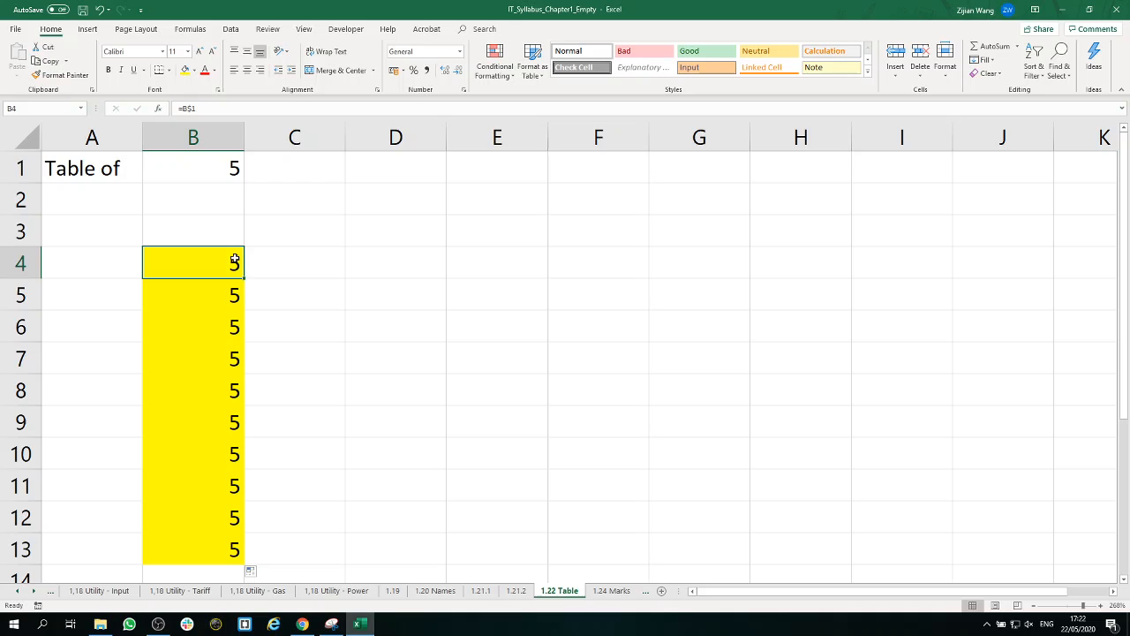
left_click(234, 175)
left_click(234, 297)
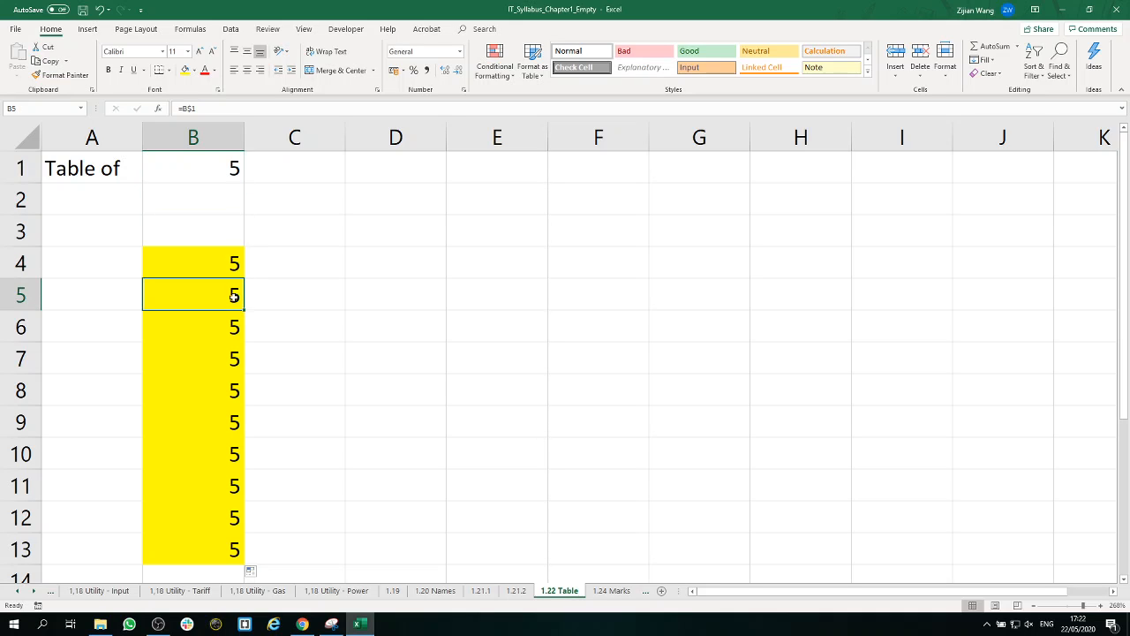
left_click(231, 326)
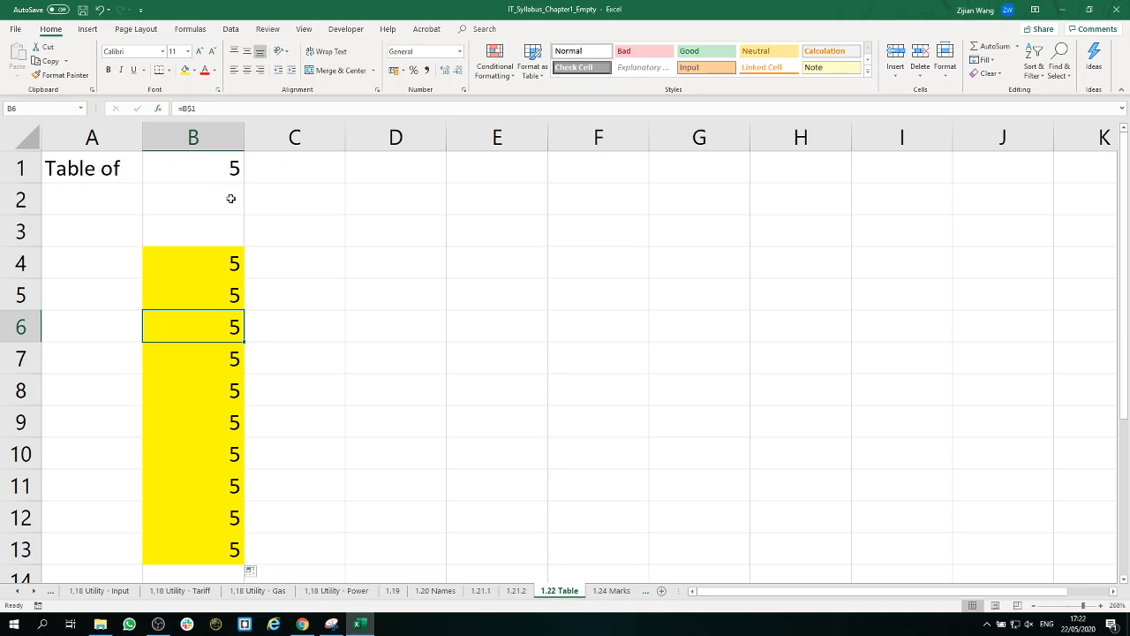
Extend the formula in cell B5 to =B$1+B4 and fill it down to B6.
double_click(233, 295)
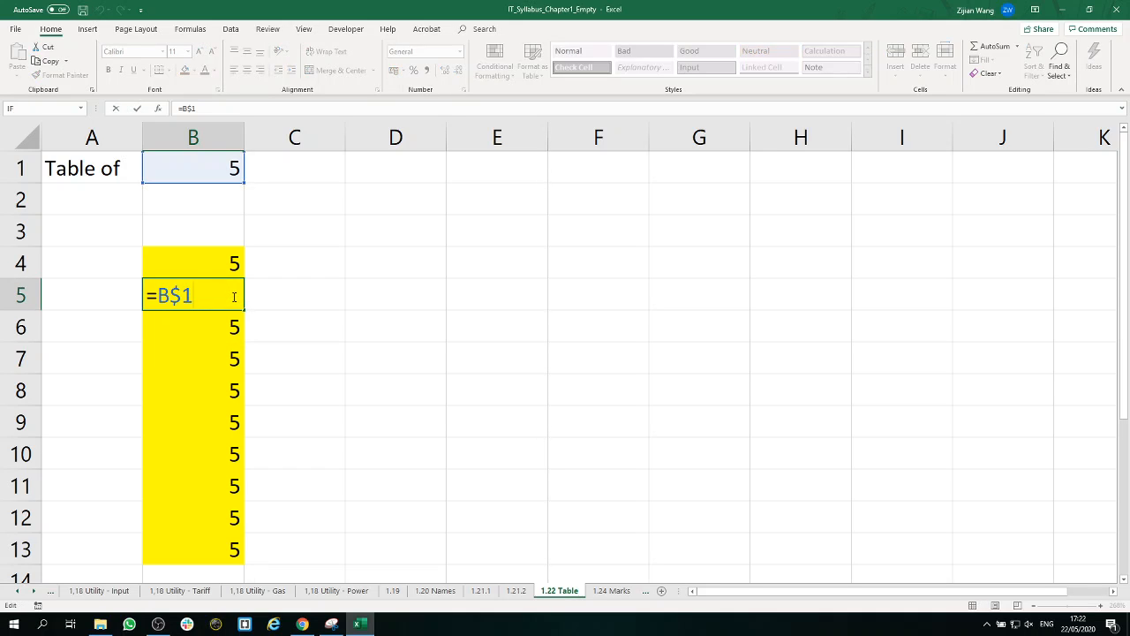
type("+")
left_click(225, 266)
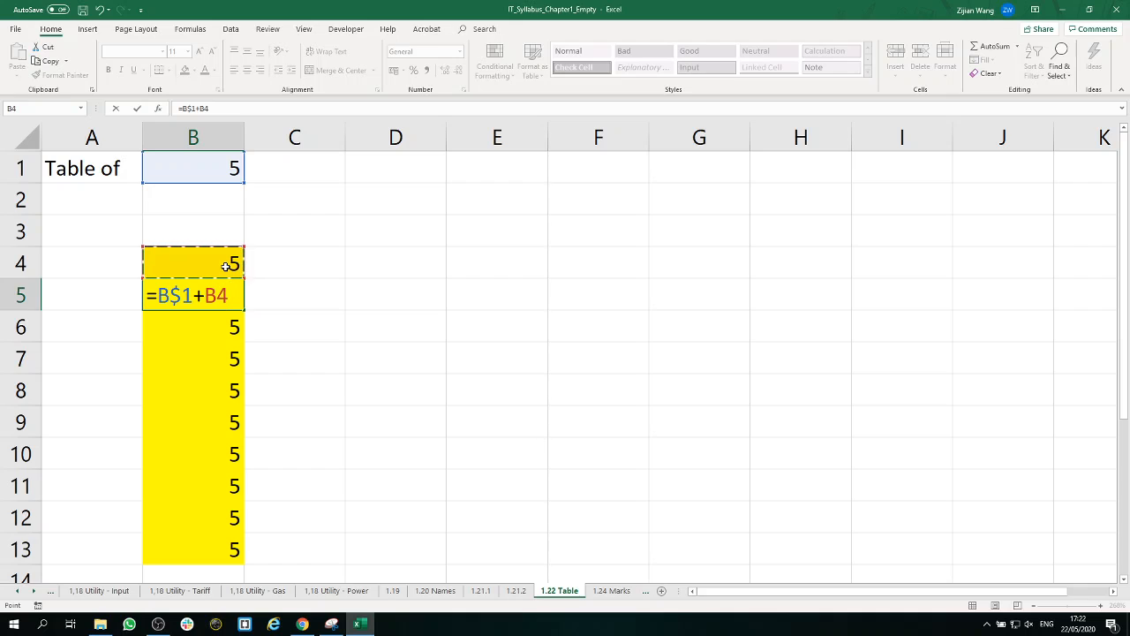
key("Return")
left_click(228, 301)
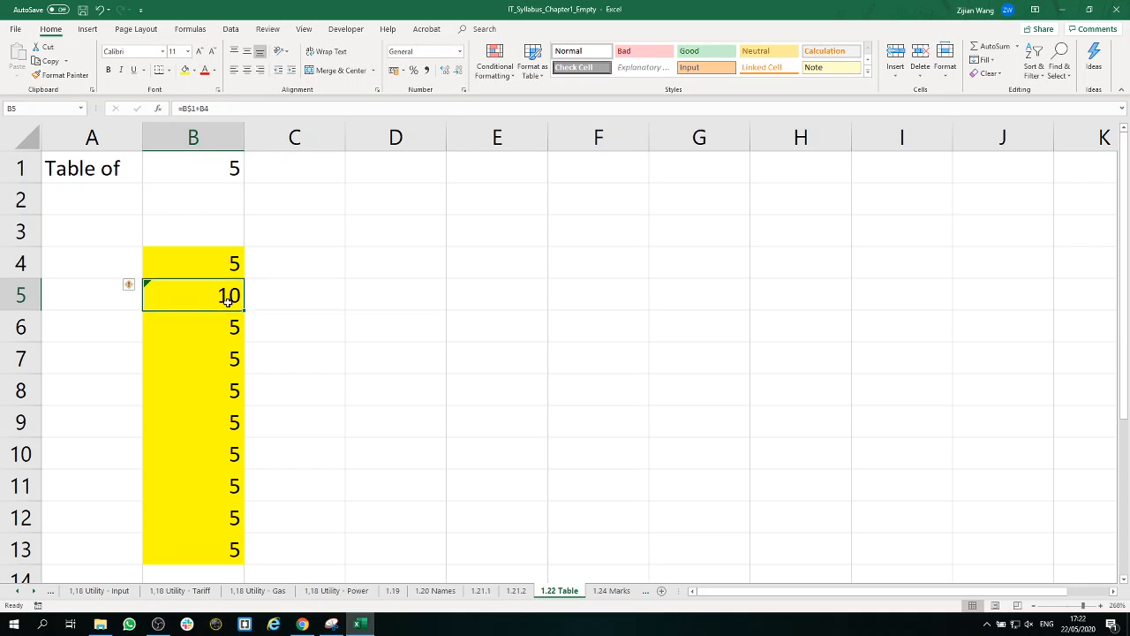
left_click_drag(245, 310, 247, 339)
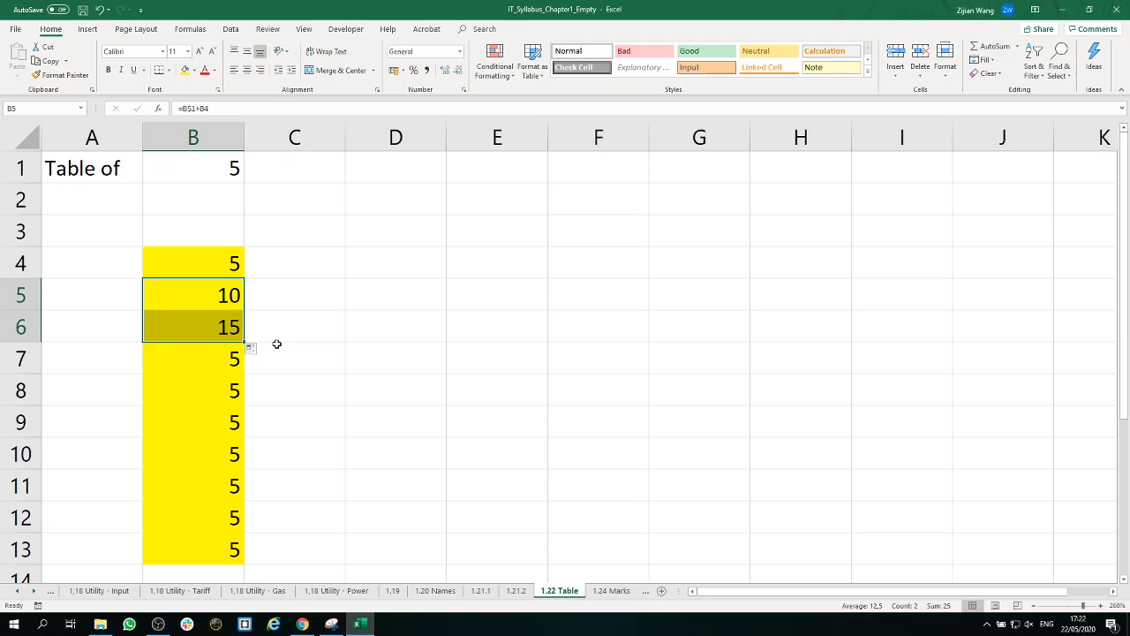
Check the cell references in B6's formula and fill that formula down through B13.
double_click(231, 328)
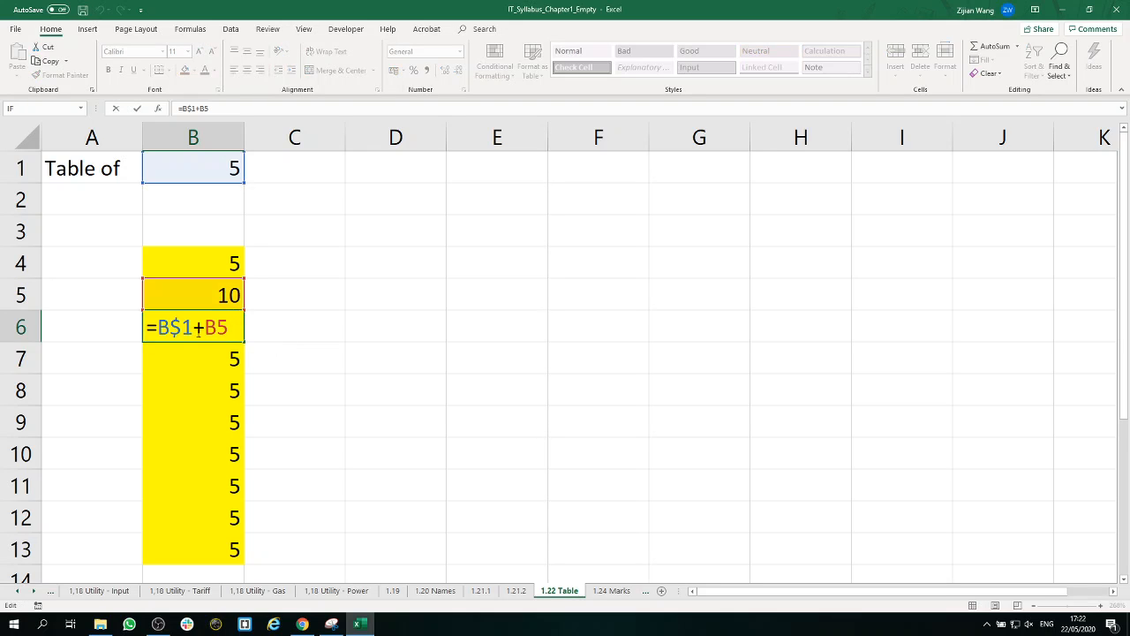
left_click_drag(194, 327, 157, 327)
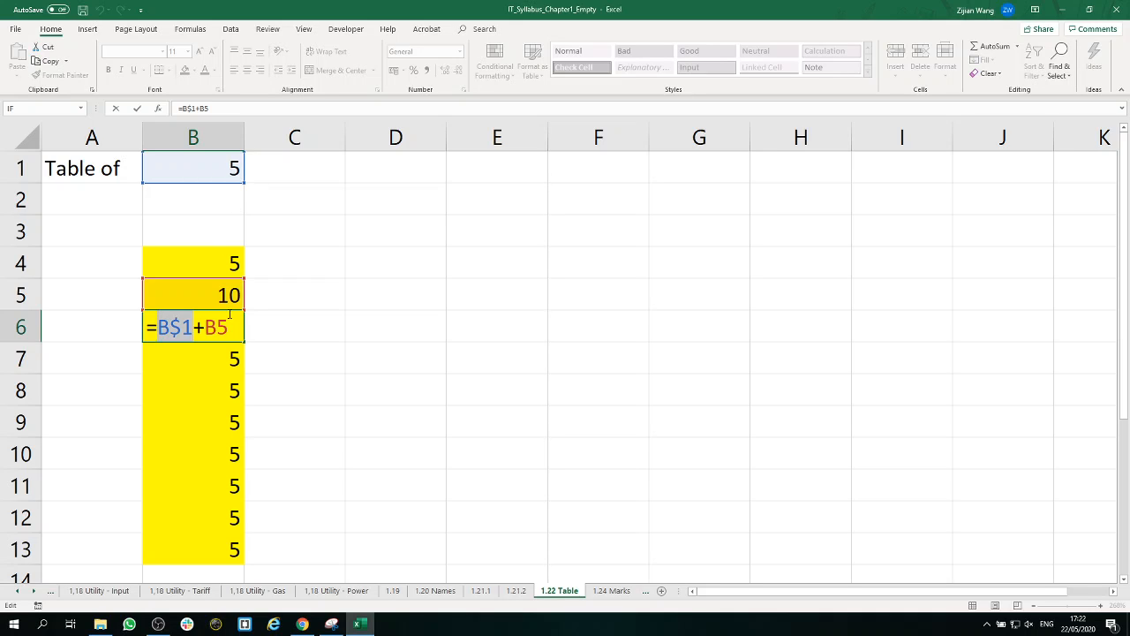
left_click_drag(229, 327, 206, 327)
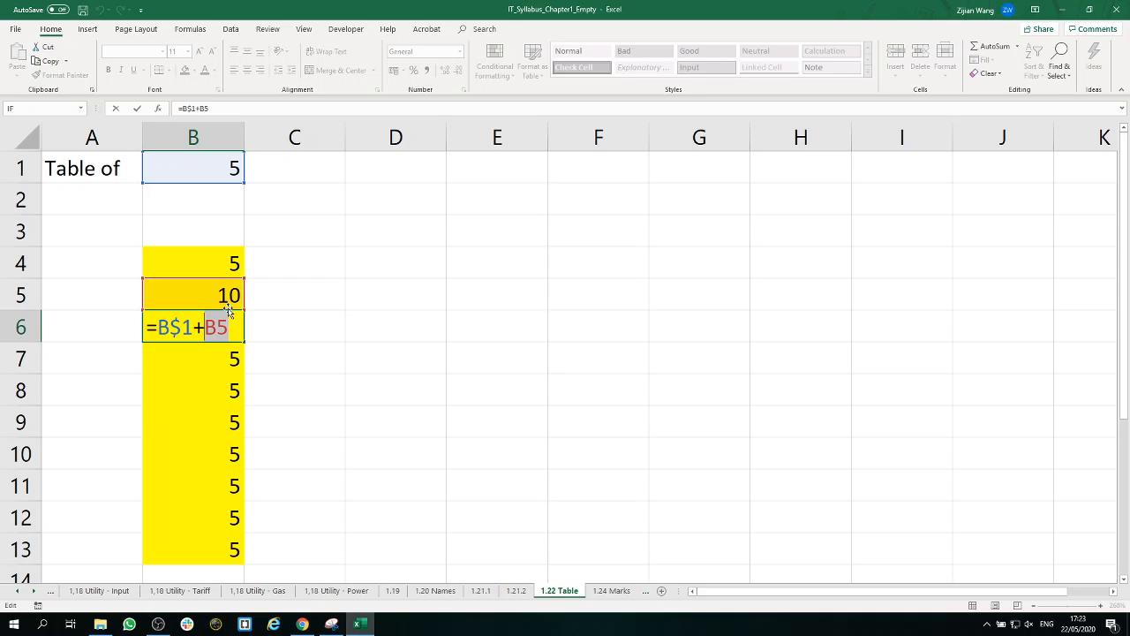
left_click_drag(193, 326, 158, 327)
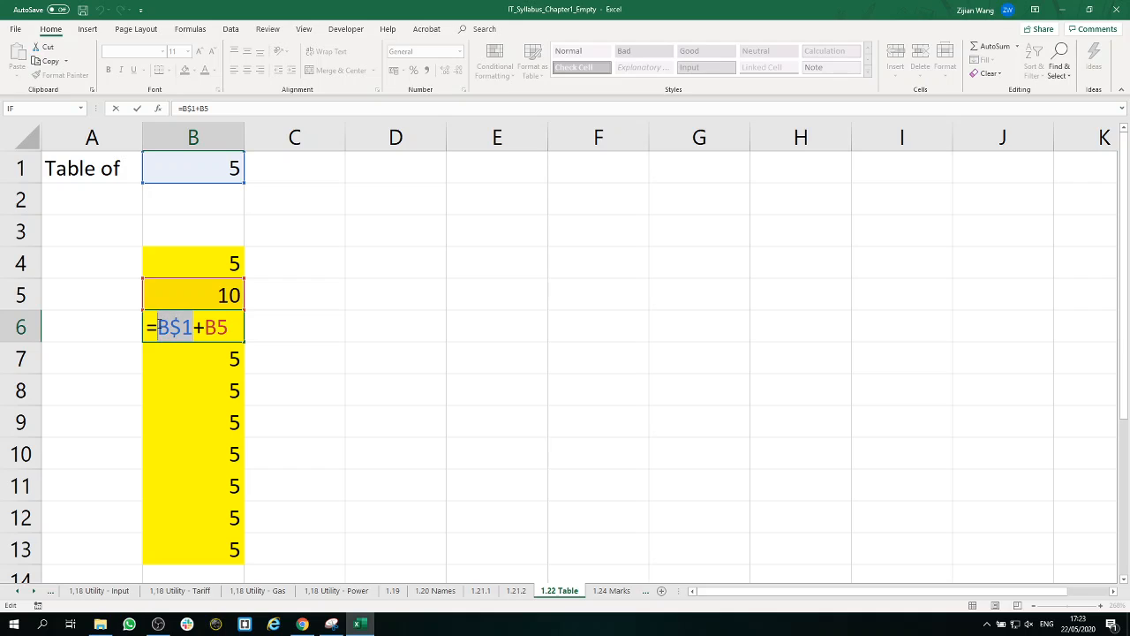
left_click(231, 332)
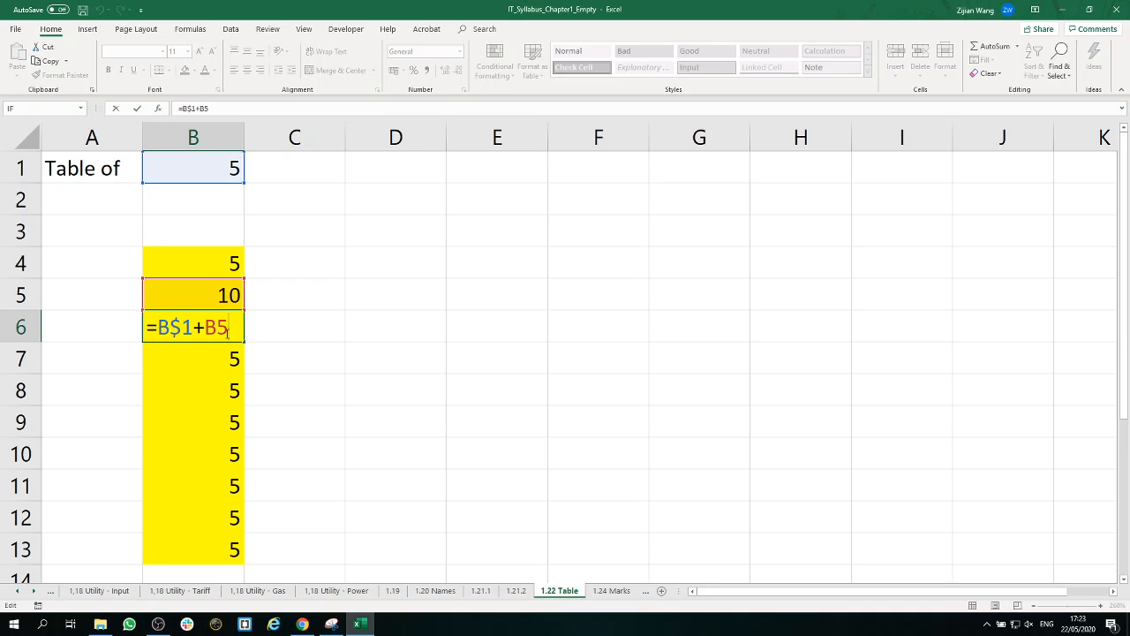
key("Return")
left_click(231, 331)
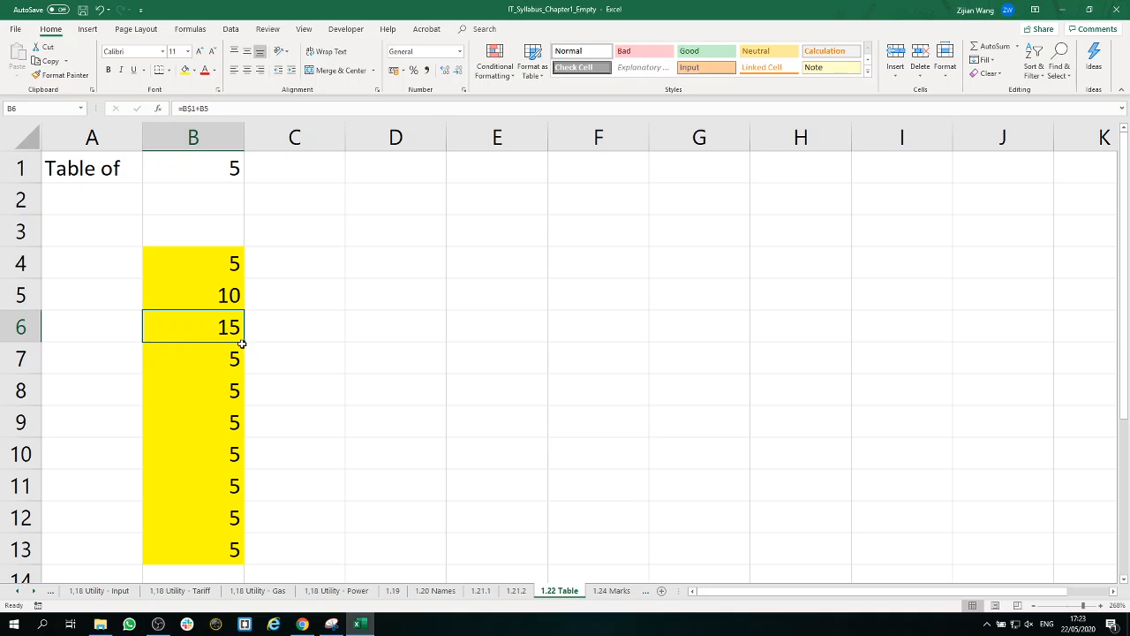
left_click_drag(245, 341, 244, 558)
left_click(329, 337)
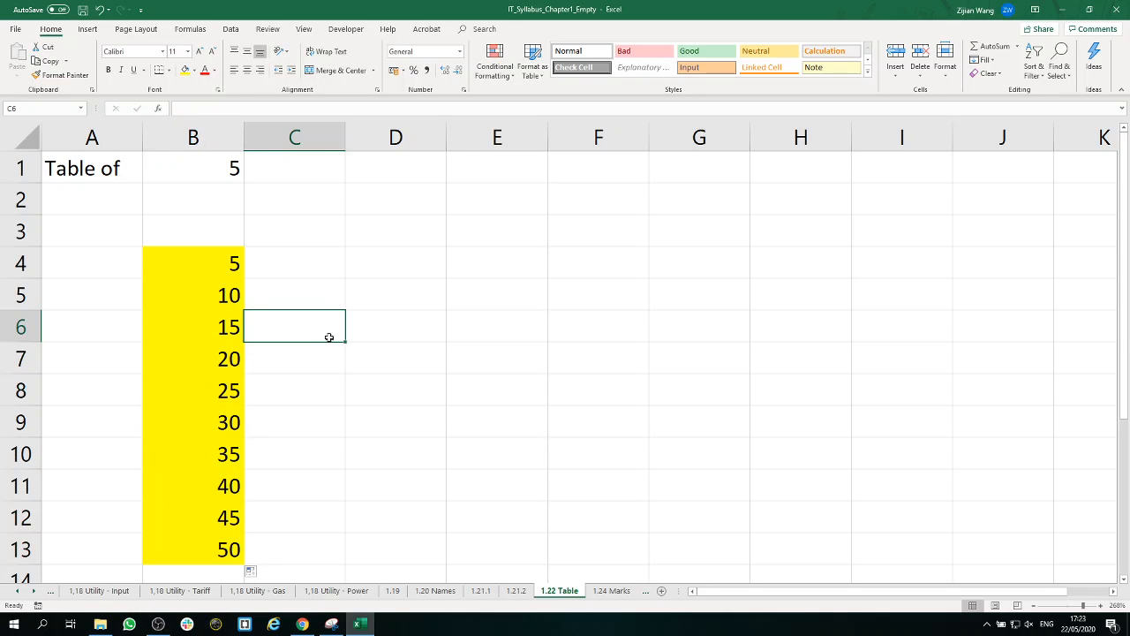
Examine the formulas in cells B4 and B5, comparing their references to B1 and to the cell above.
left_click(195, 260)
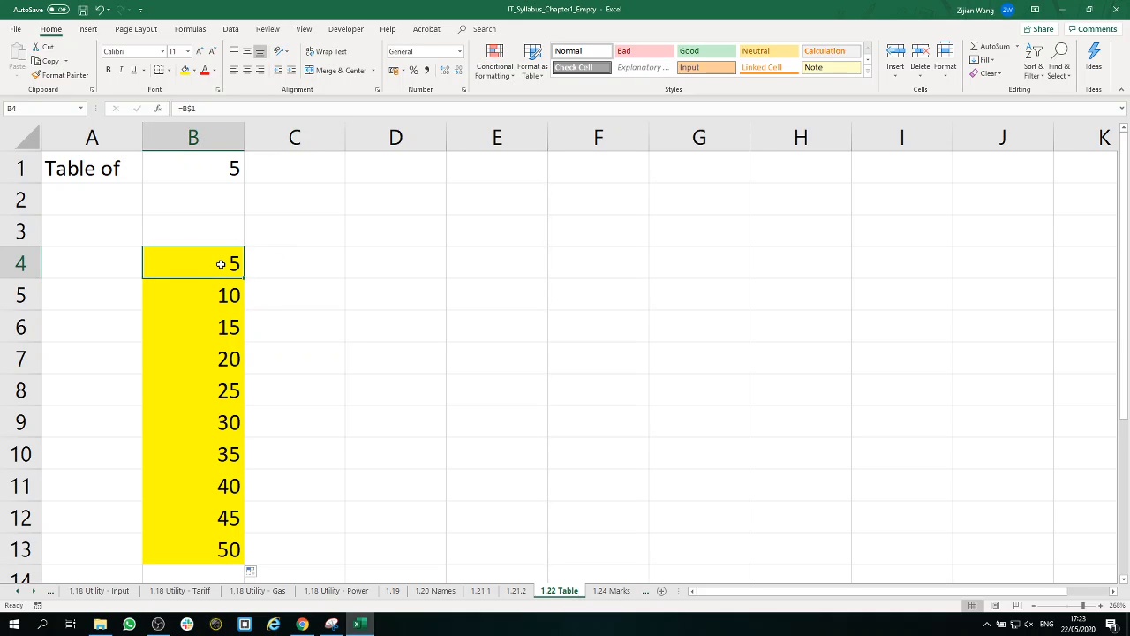
double_click(221, 264)
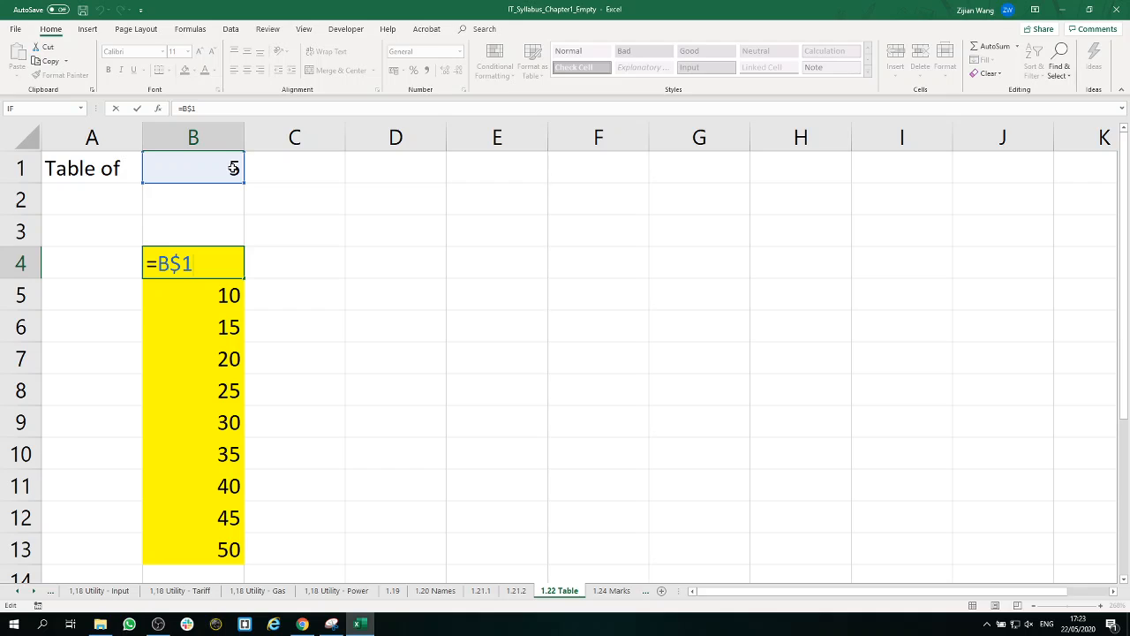
key("Return")
double_click(229, 301)
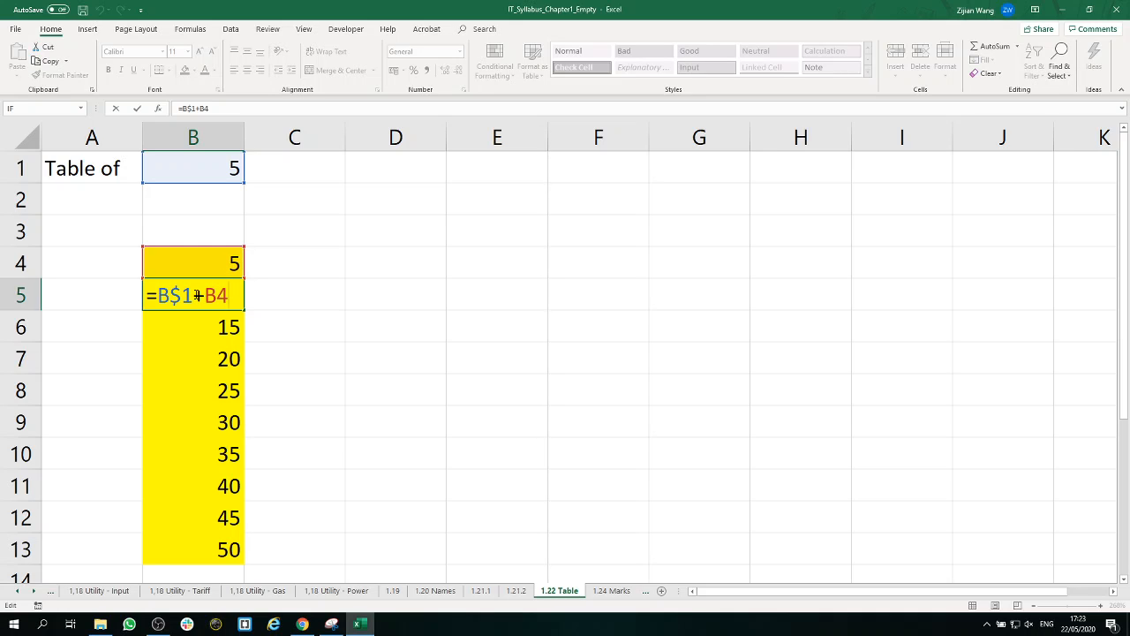
left_click_drag(194, 298, 157, 297)
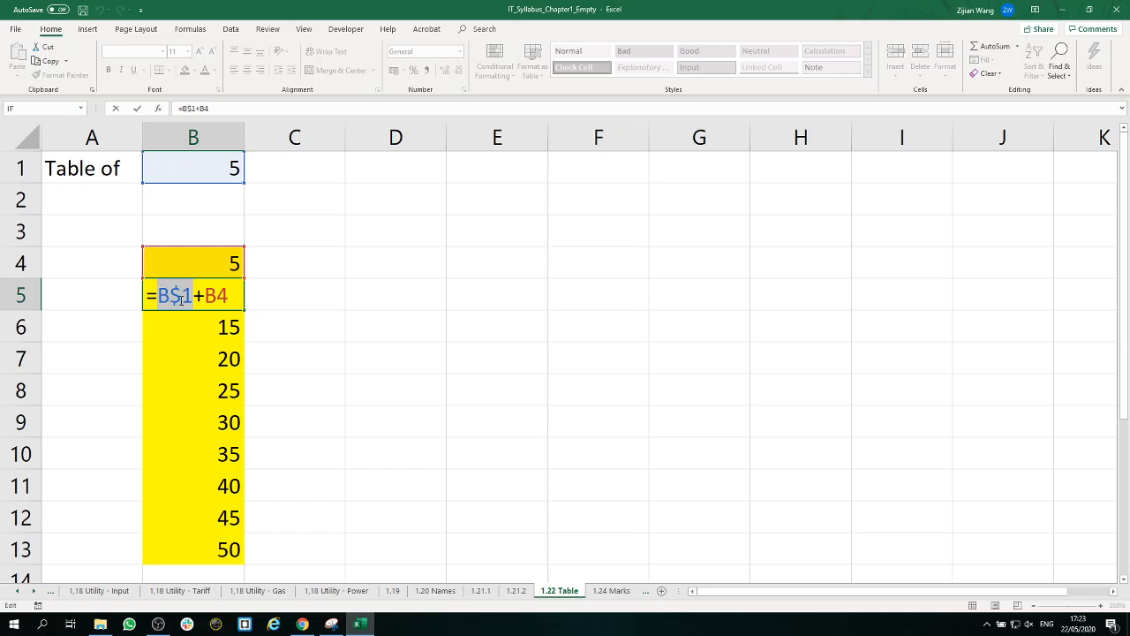
key("Return")
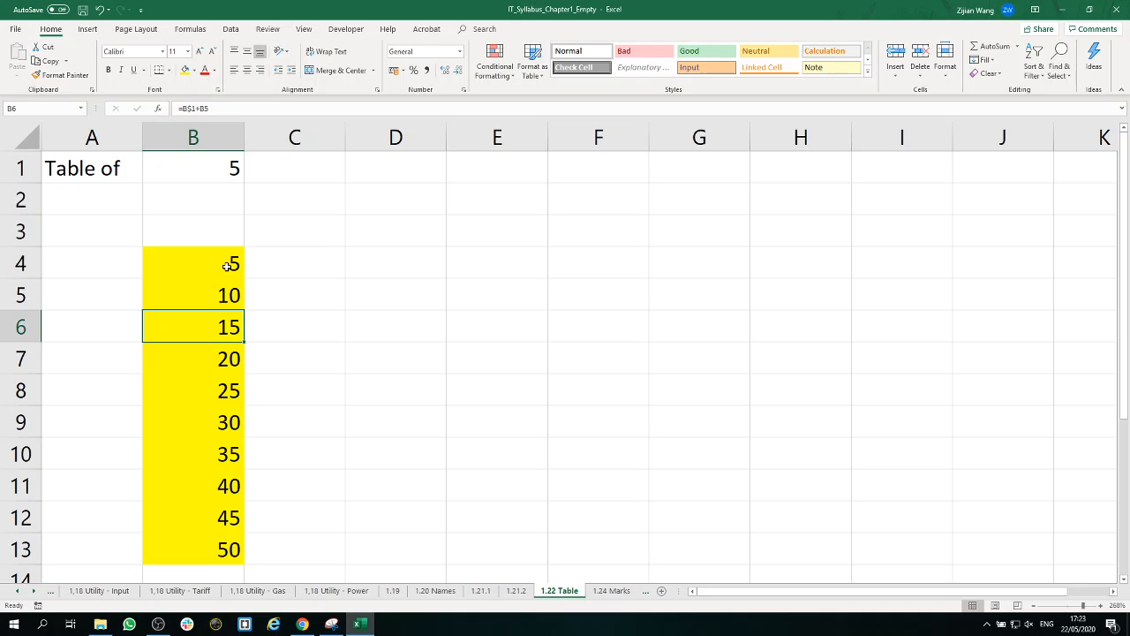
left_click(227, 265)
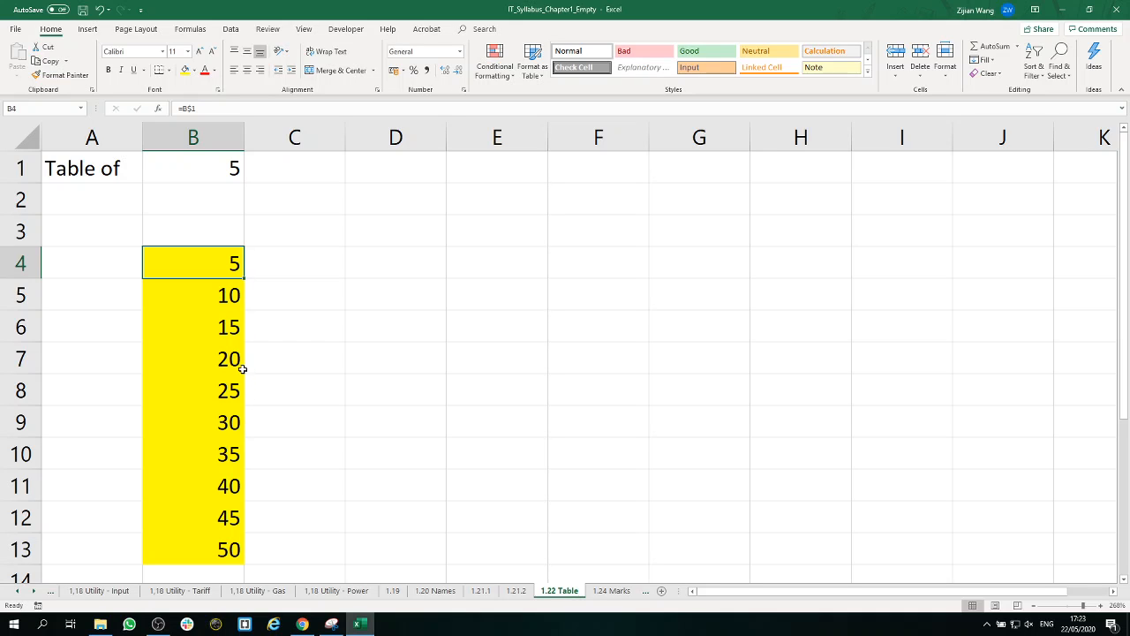
double_click(210, 268)
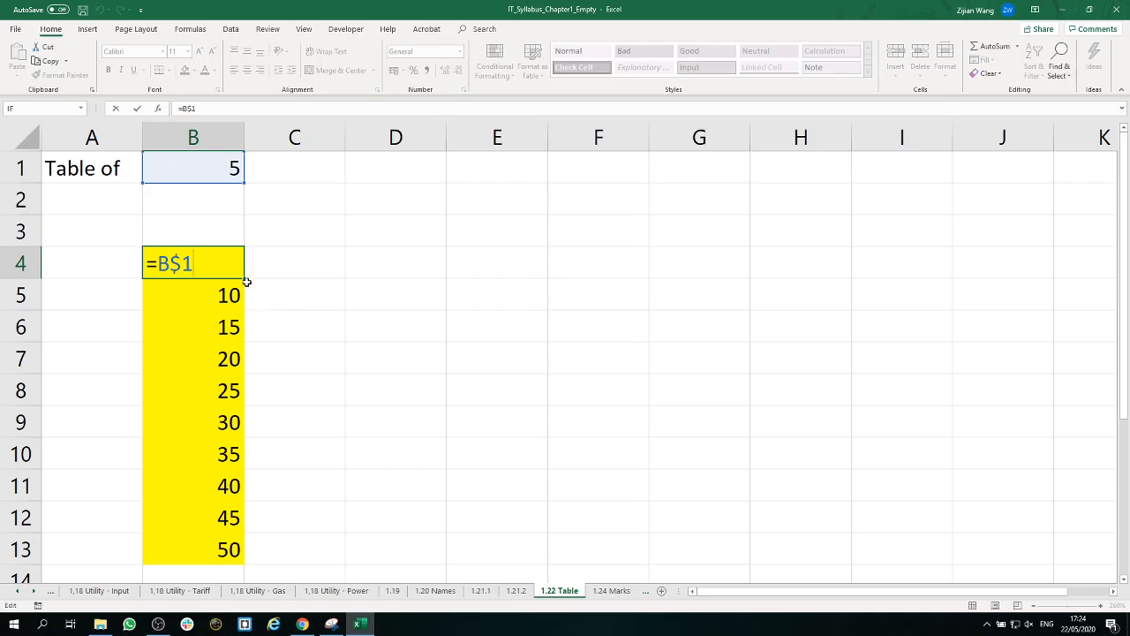
key("Return")
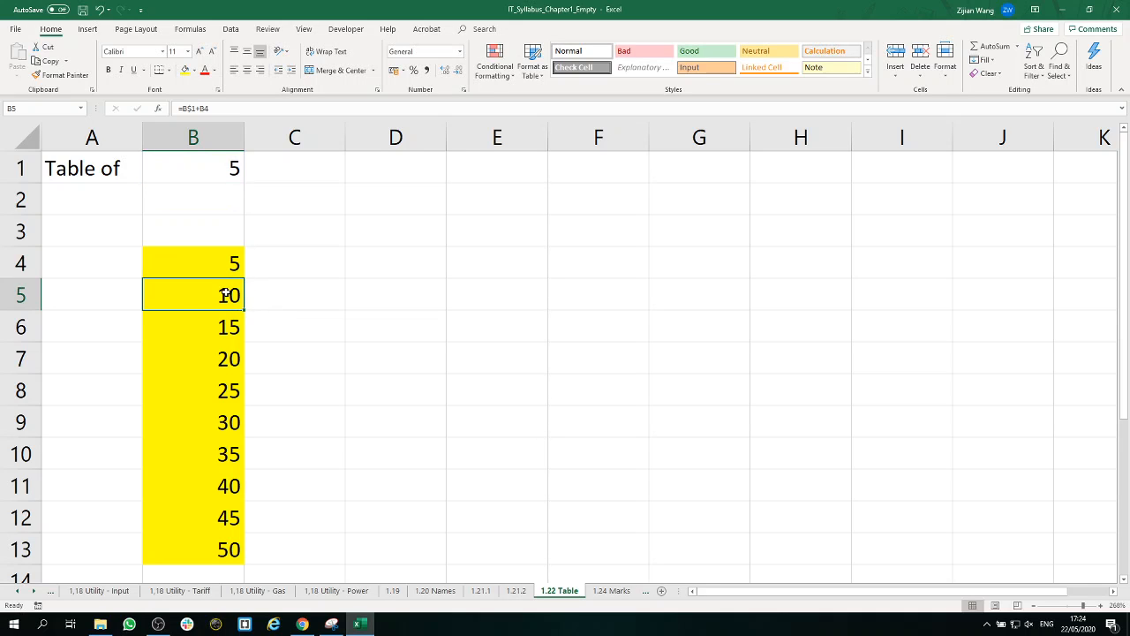
double_click(225, 296)
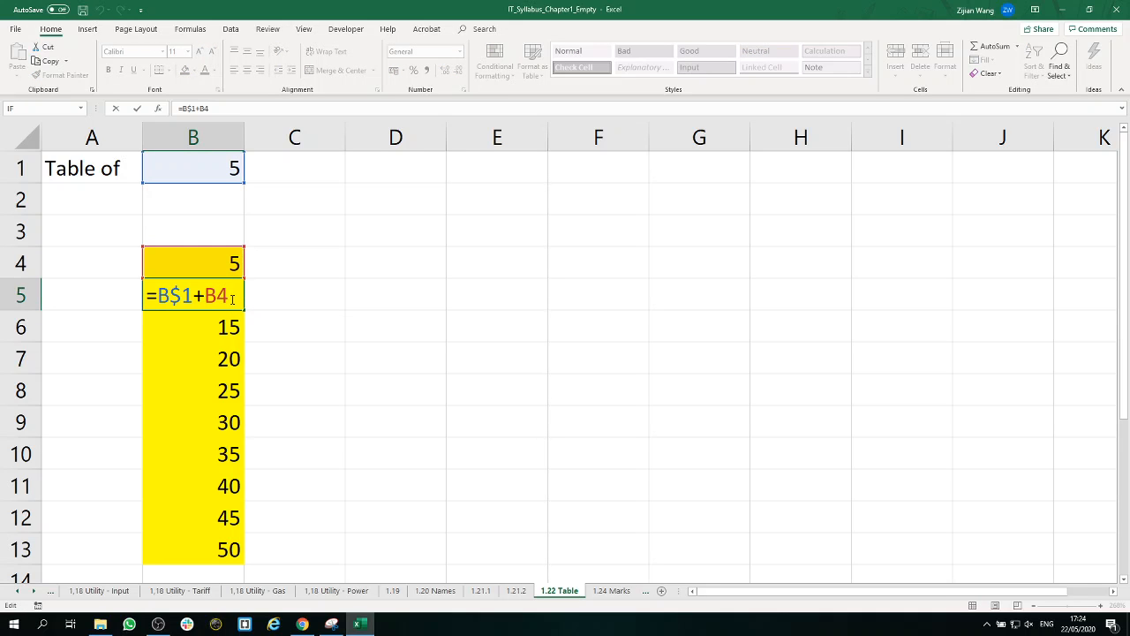
left_click_drag(232, 299, 205, 298)
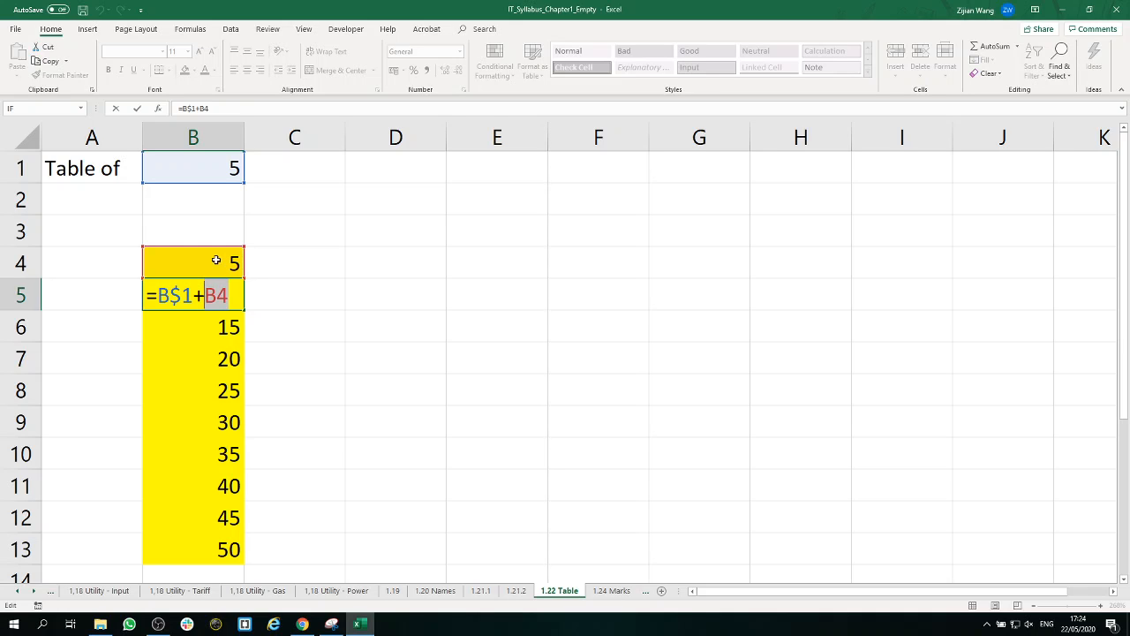
key("Return")
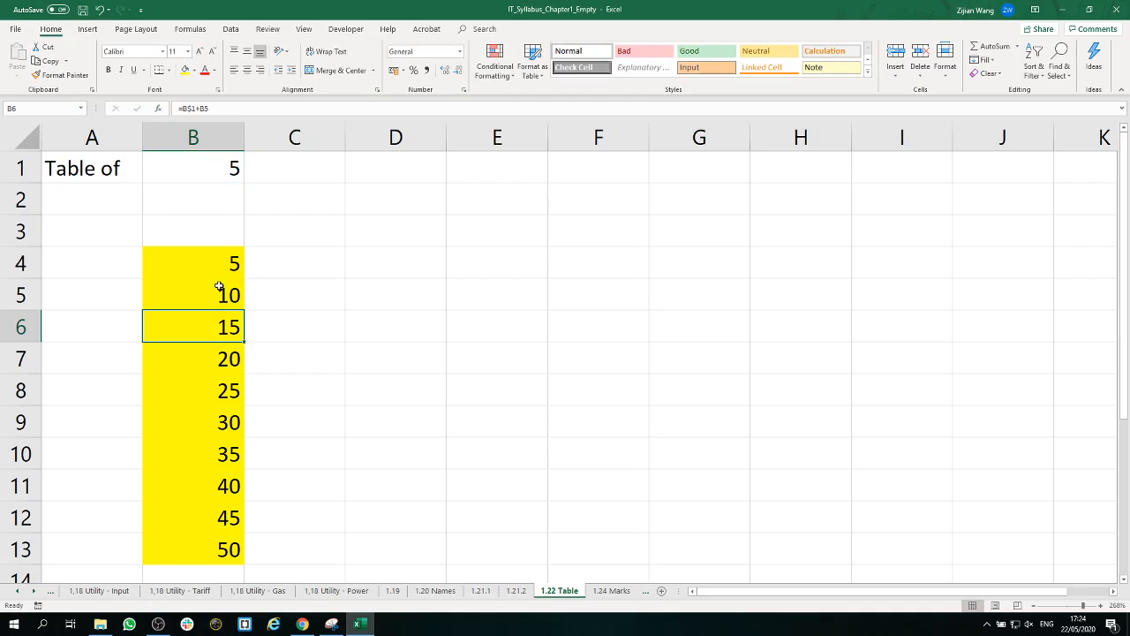
Extend the formula in cell B4 to =B$1+B3 so it also adds the empty cell above.
left_click(216, 269)
type("=B$1")
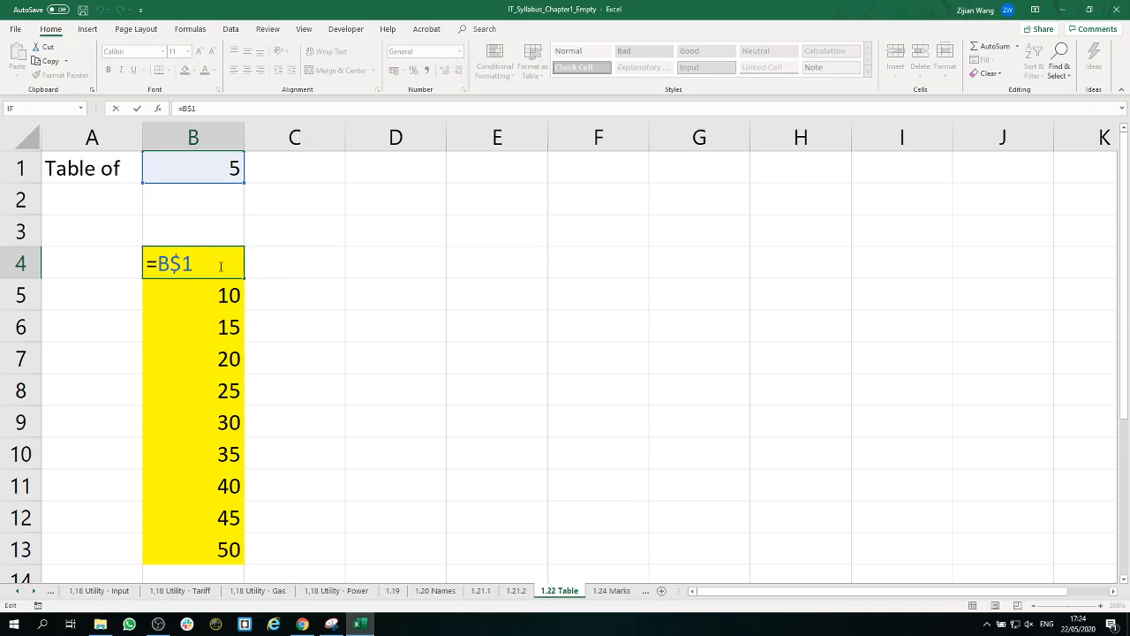
type("+")
left_click(224, 232)
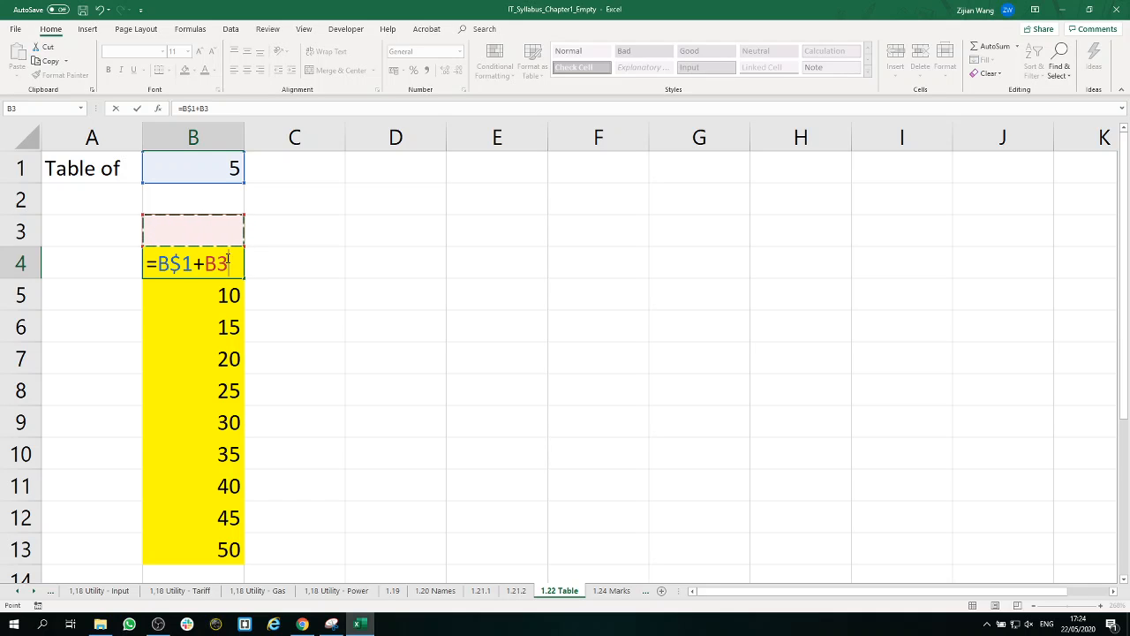
key("Return")
Check the references in B4's formula and fill that formula down through B13.
left_click(223, 264)
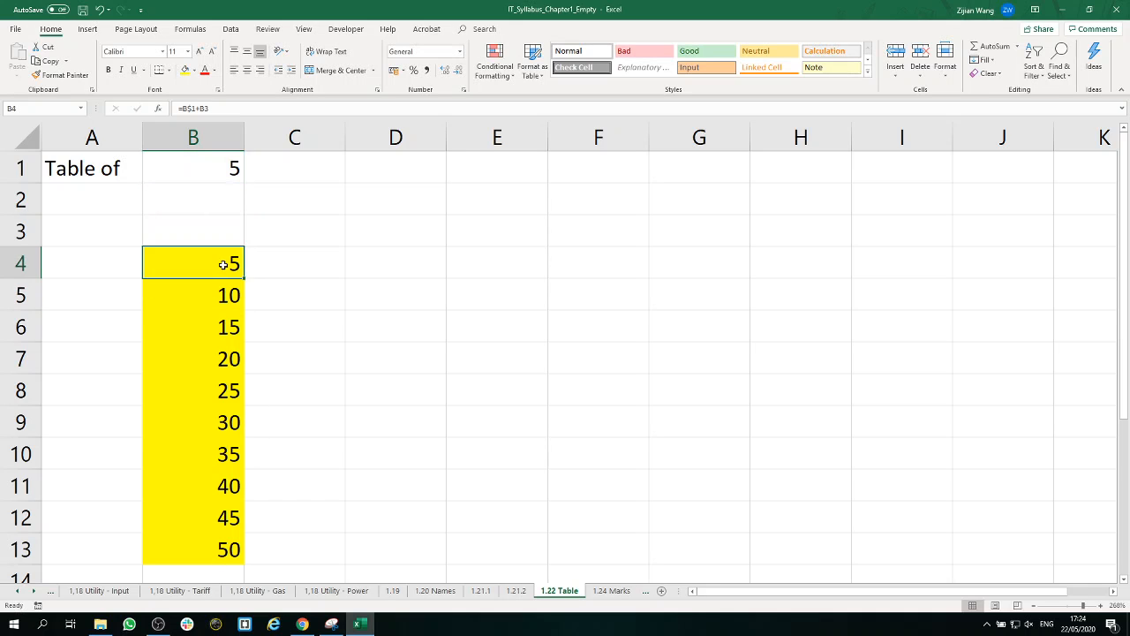
double_click(226, 264)
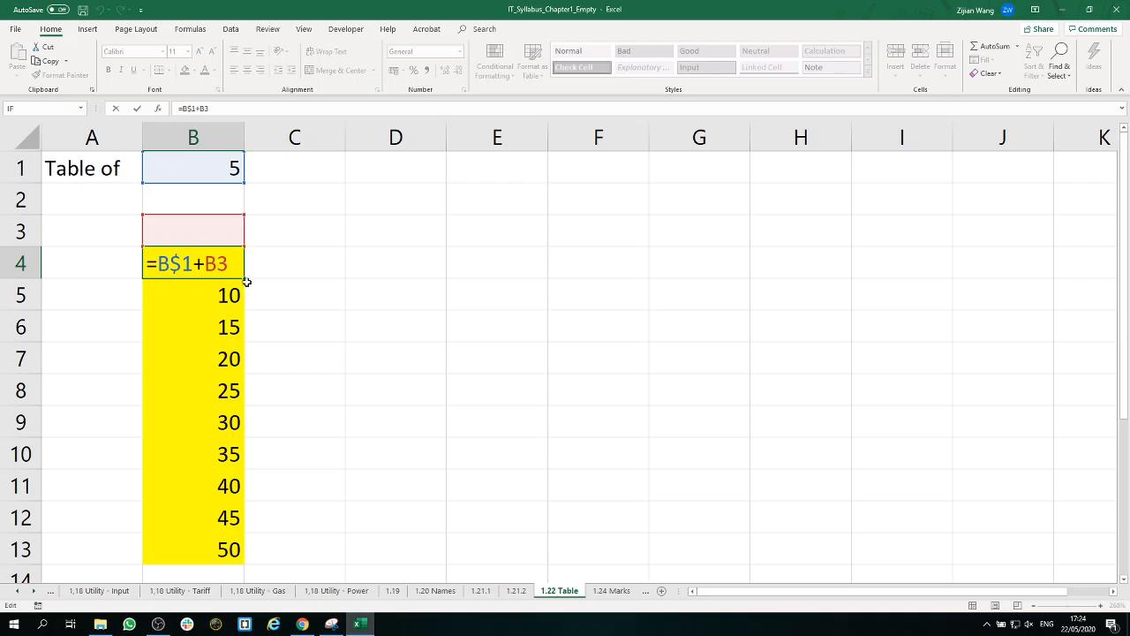
key("Return")
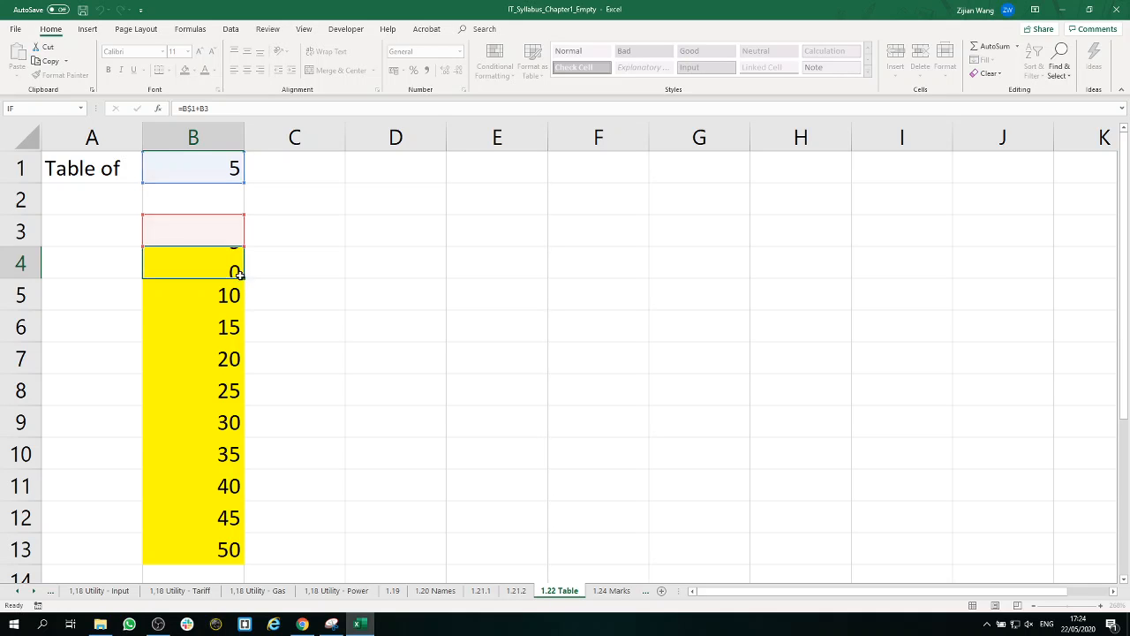
left_click_drag(244, 278, 244, 567)
left_click(335, 380)
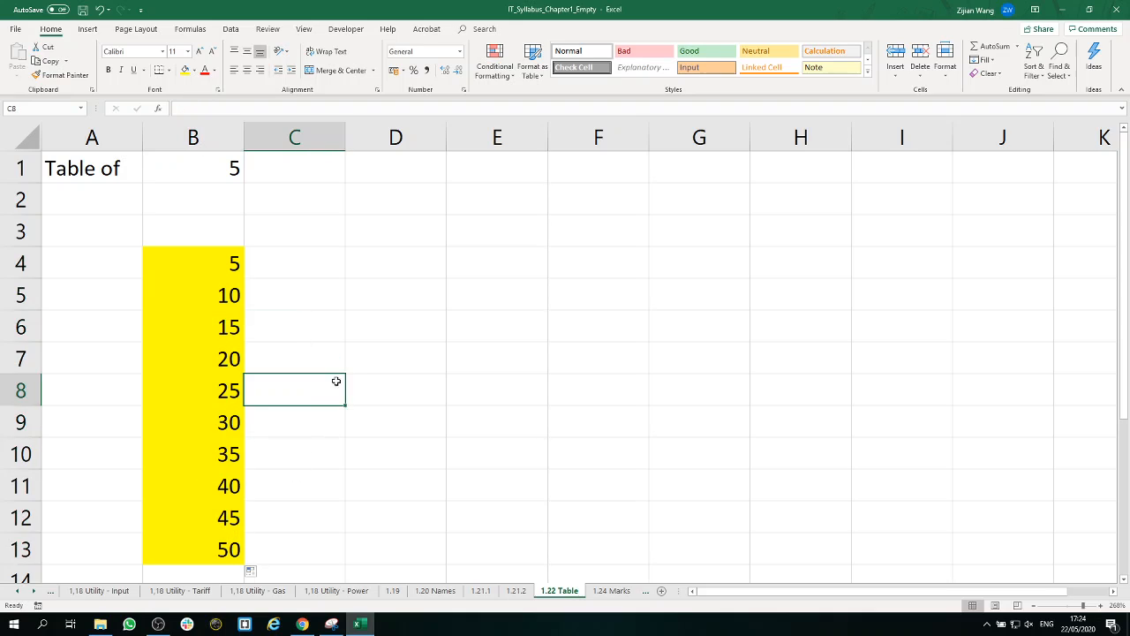
Set the table number in cell B1 to 8 to test the multiplication table.
left_click(321, 279)
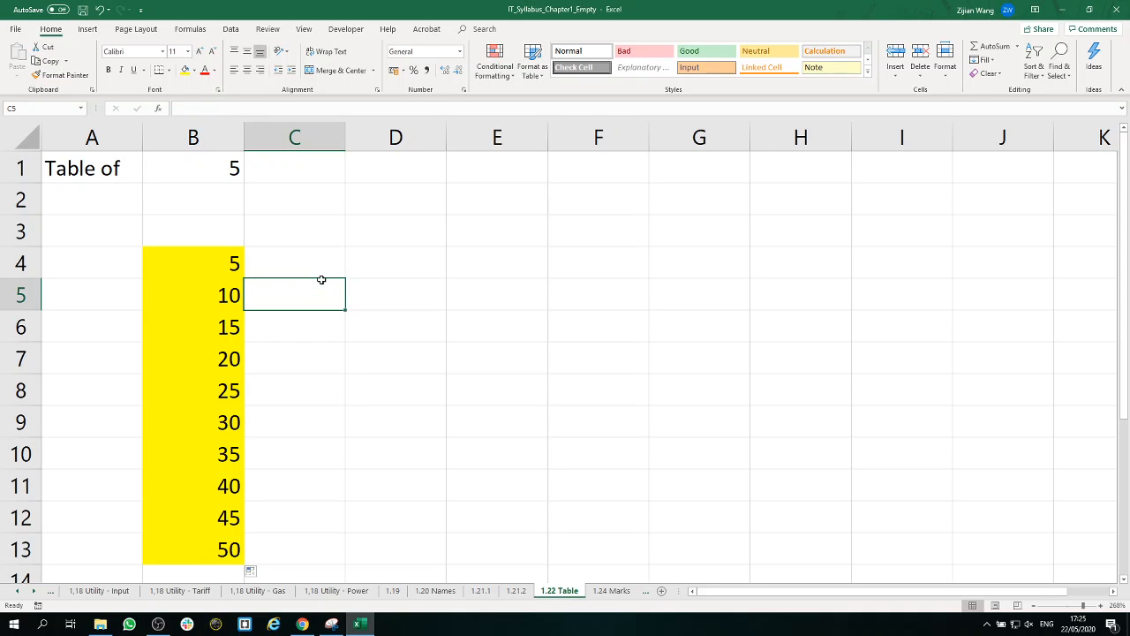
left_click(231, 172)
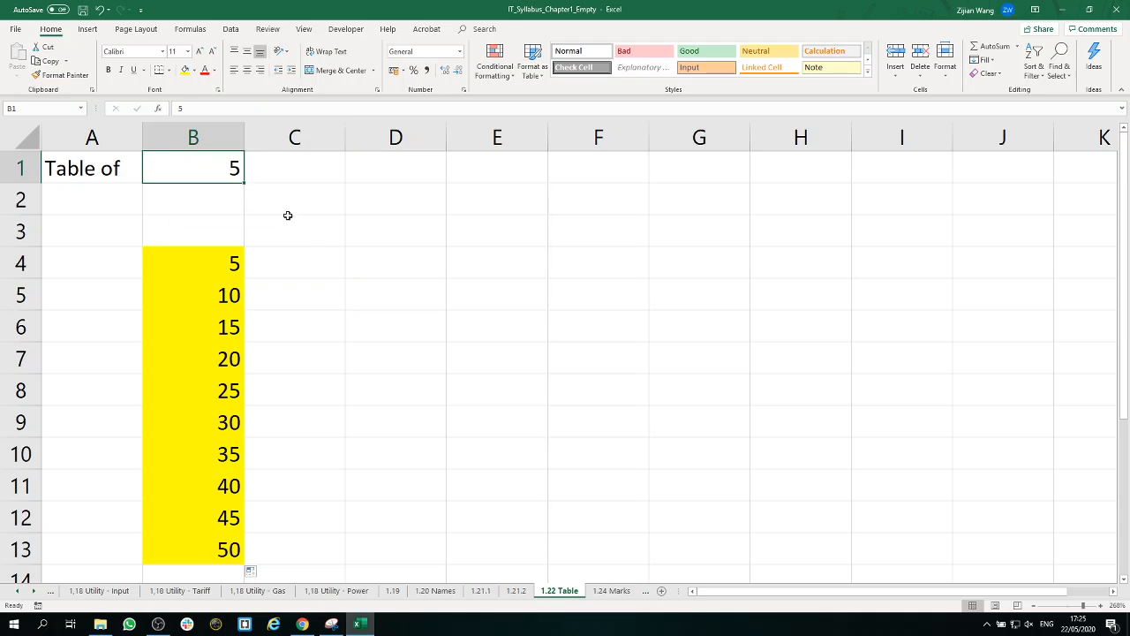
type("8")
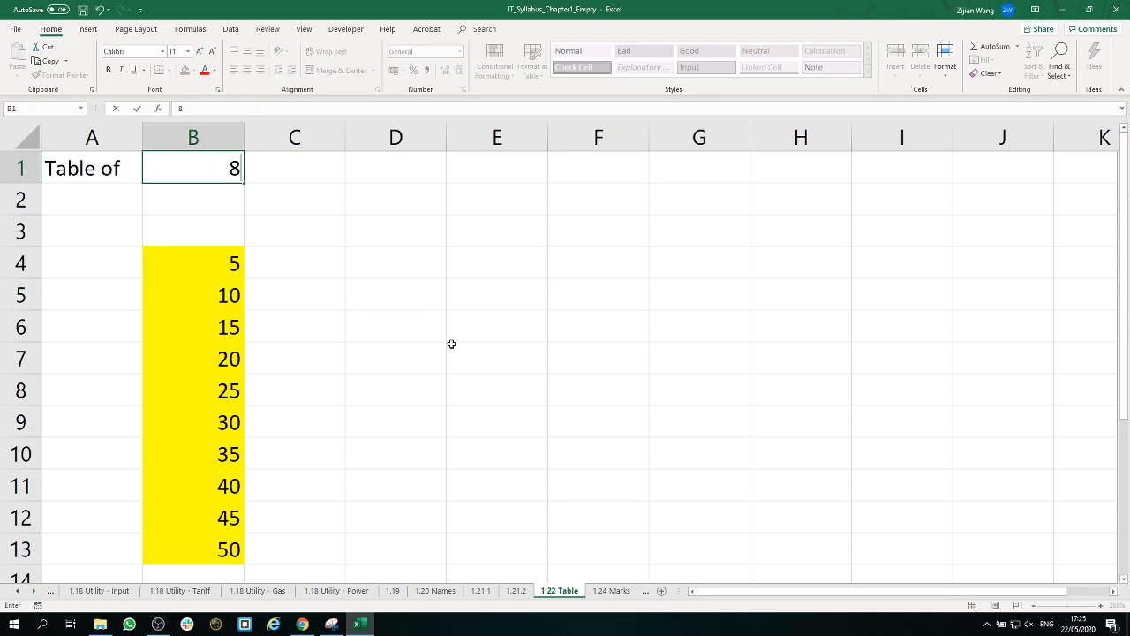
key("Tab")
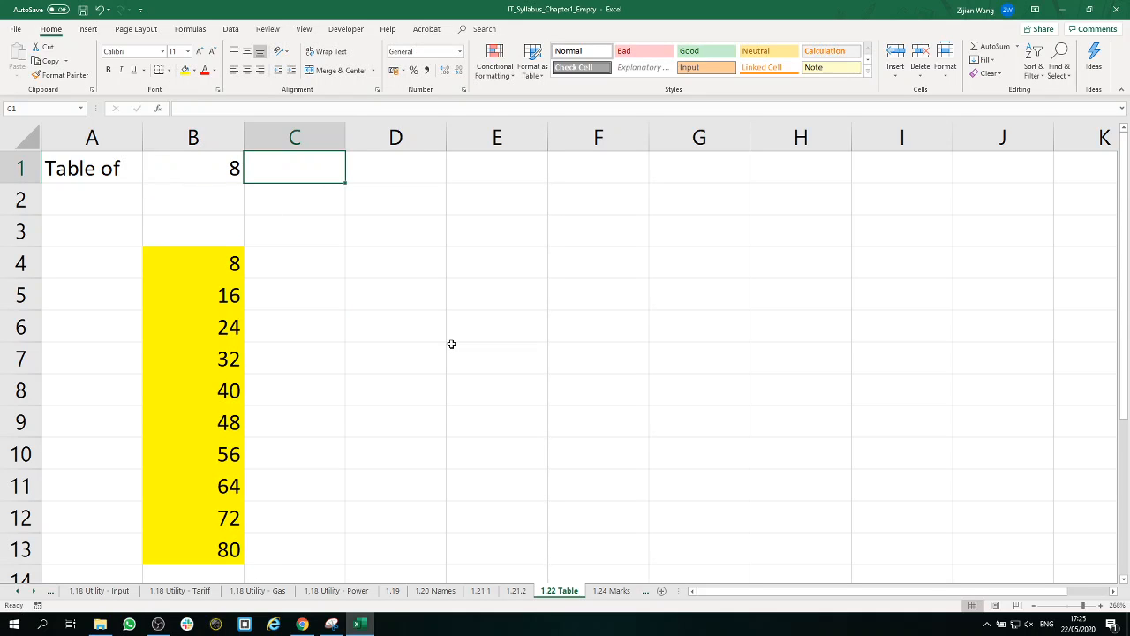